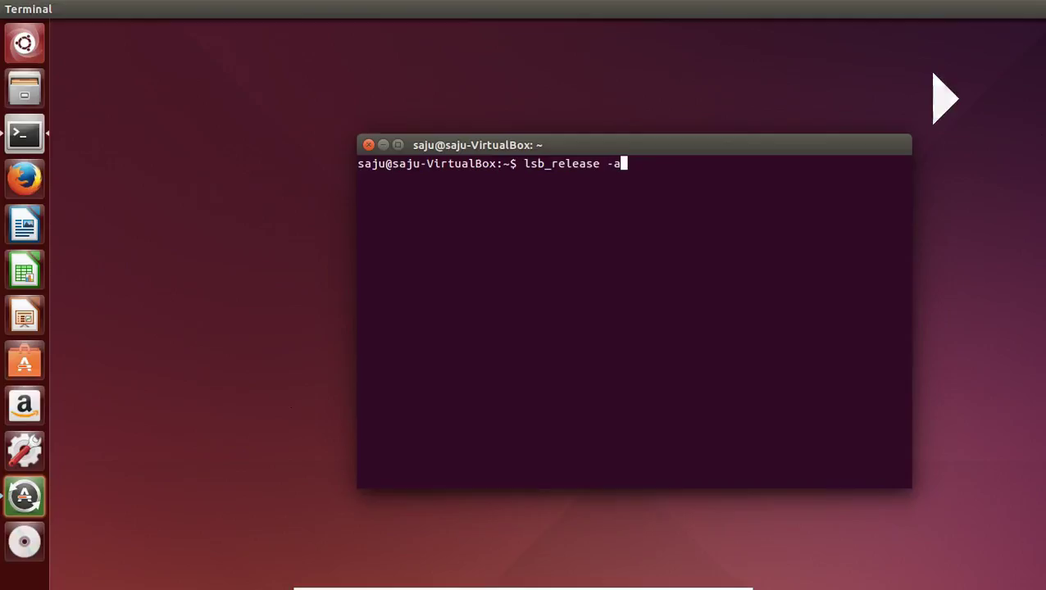
# - Leave the slideshow to show the terminal with the lsb_release output for Ubuntu 14.04 LTS trusty
pyautogui.press('Return')
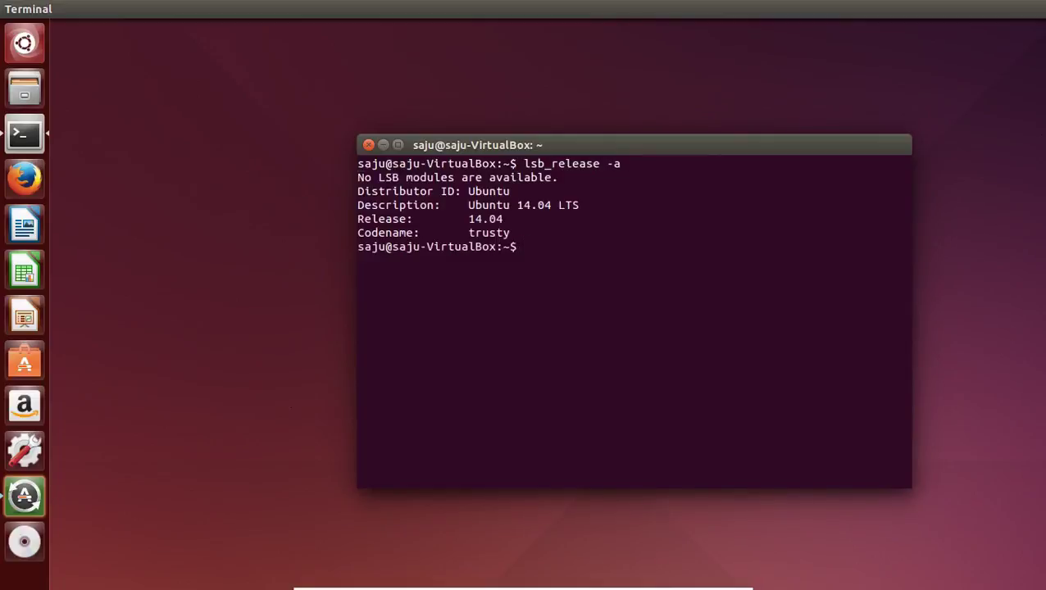
pyautogui.press('Return')
pyautogui.press('Return')
pyautogui.press('Return')
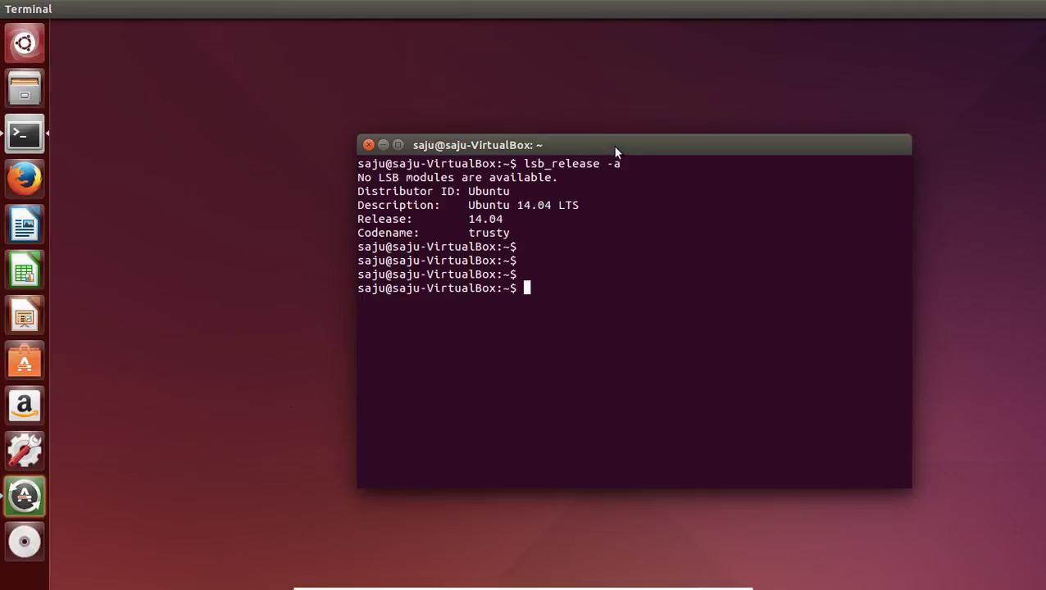
# - Search the Dash for 'softwa' and launch Software Updater, which offers 565.8 MB of updates
pyautogui.click(25, 44)
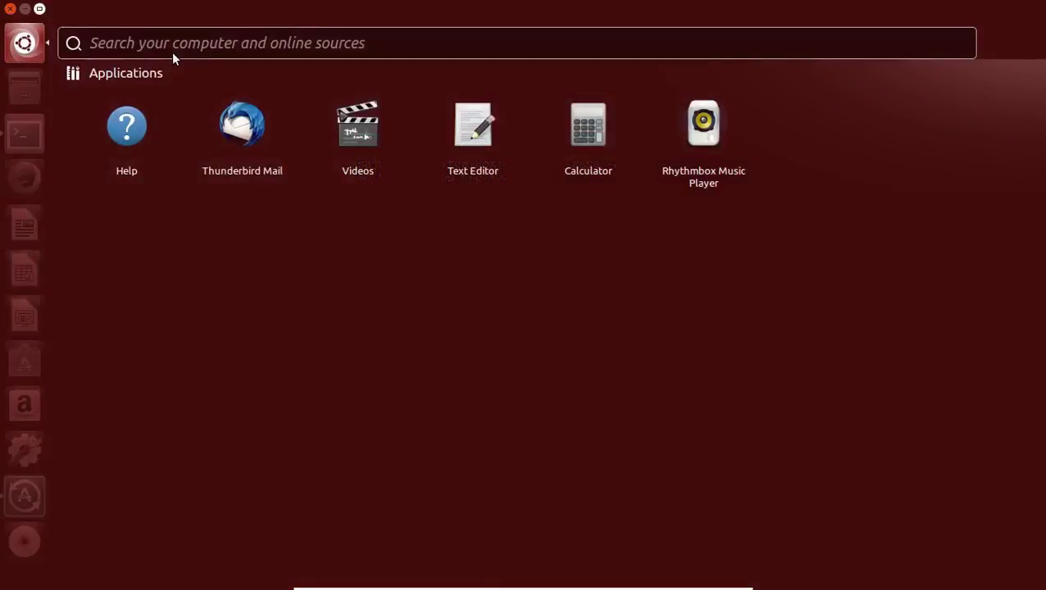
pyautogui.write('softwa')
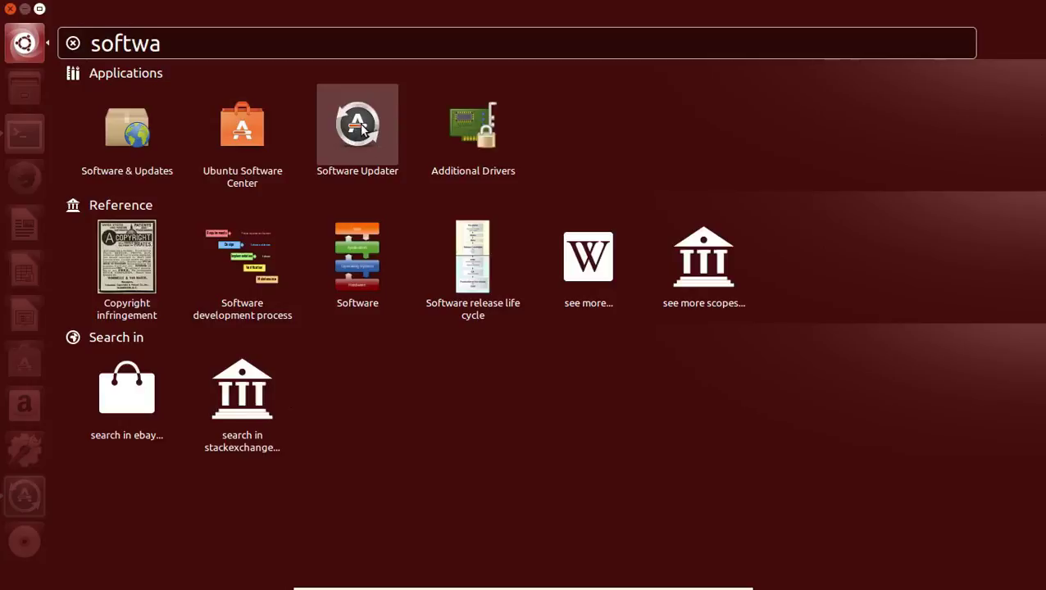
pyautogui.click(361, 129)
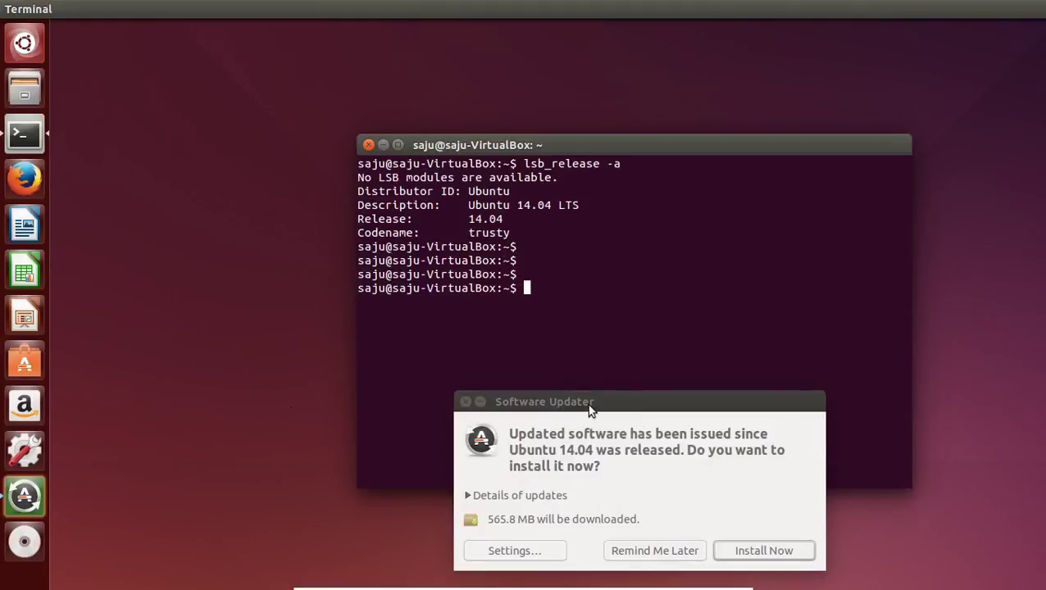
# - Move the updater and terminal windows apart and bring Software Updater to the front
pyautogui.moveTo(588, 410); pyautogui.dragTo(266, 163)
pyautogui.moveTo(584, 138); pyautogui.dragTo(741, 64)
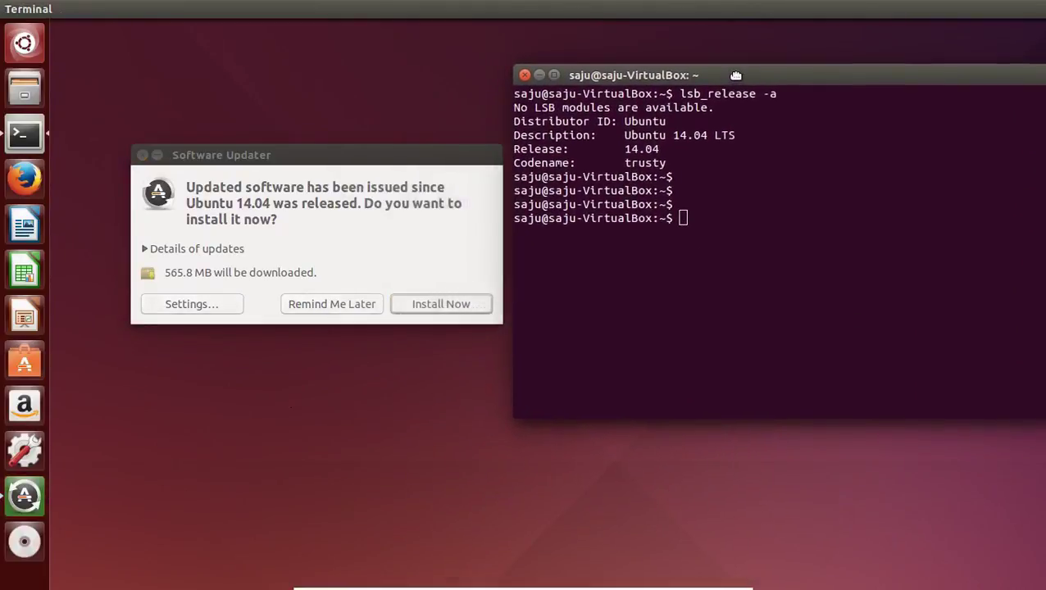
pyautogui.click(439, 210)
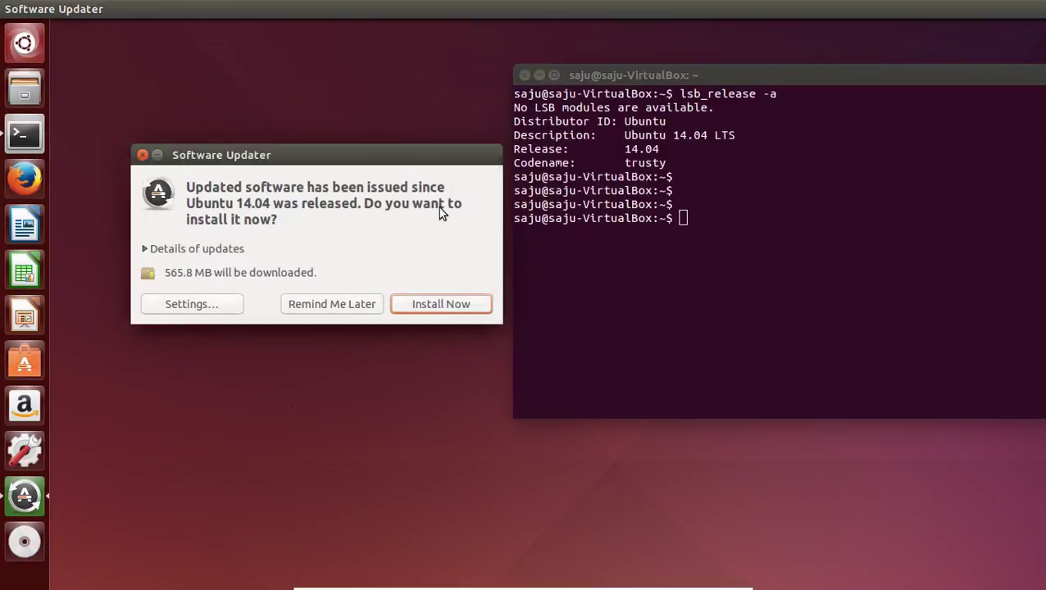
# - Install the pending Ubuntu 14.04 updates, authenticating with the administrator password
pyautogui.click(425, 305)
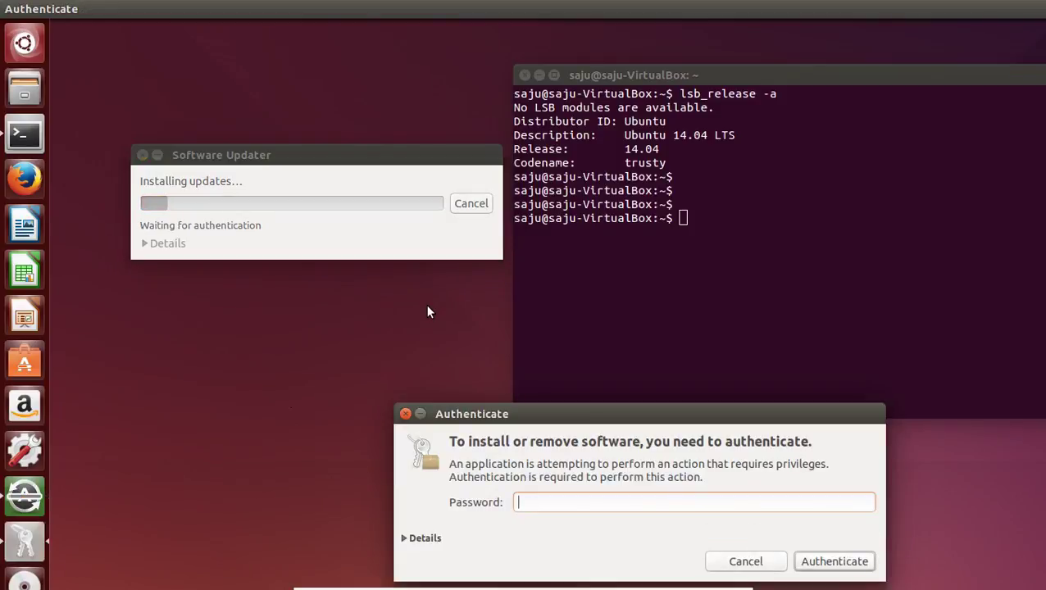
pyautogui.write('aaa')
pyautogui.press('Return')
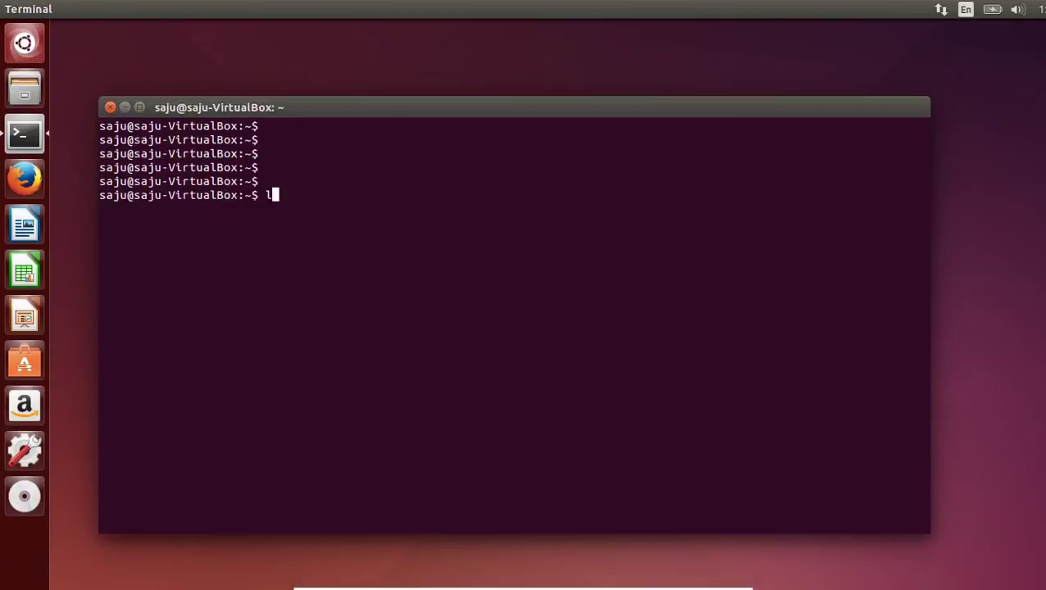
pyautogui.write('lsb_release -a')
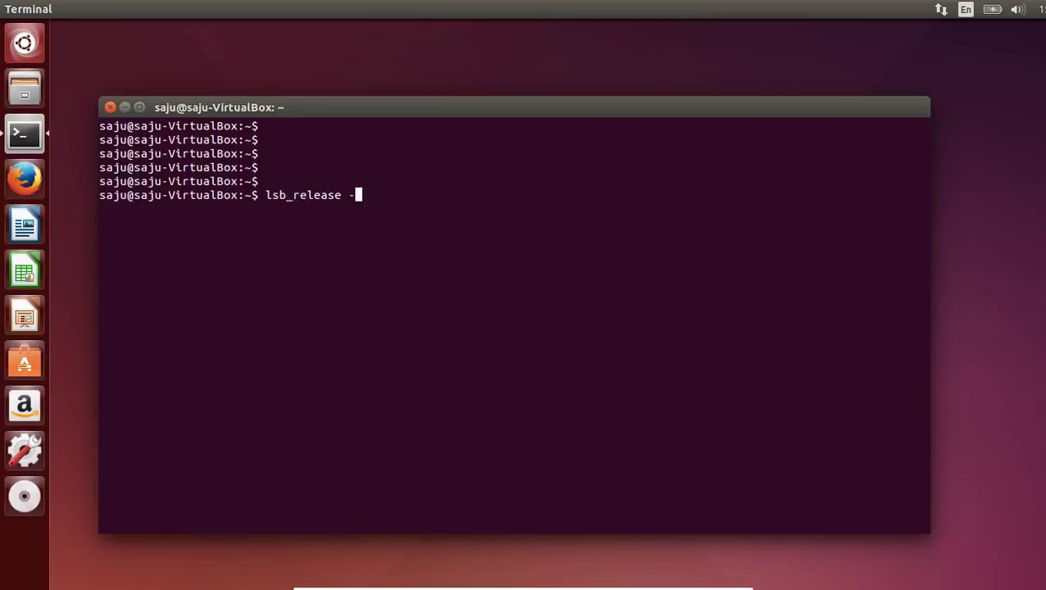
# - Run lsb_release -a and highlight the reported Ubuntu 14.04.4 LTS version
pyautogui.press('Return')
pyautogui.press('Return')
pyautogui.press('Return')
pyautogui.press('Return')
pyautogui.press('Return')
pyautogui.press('Return')
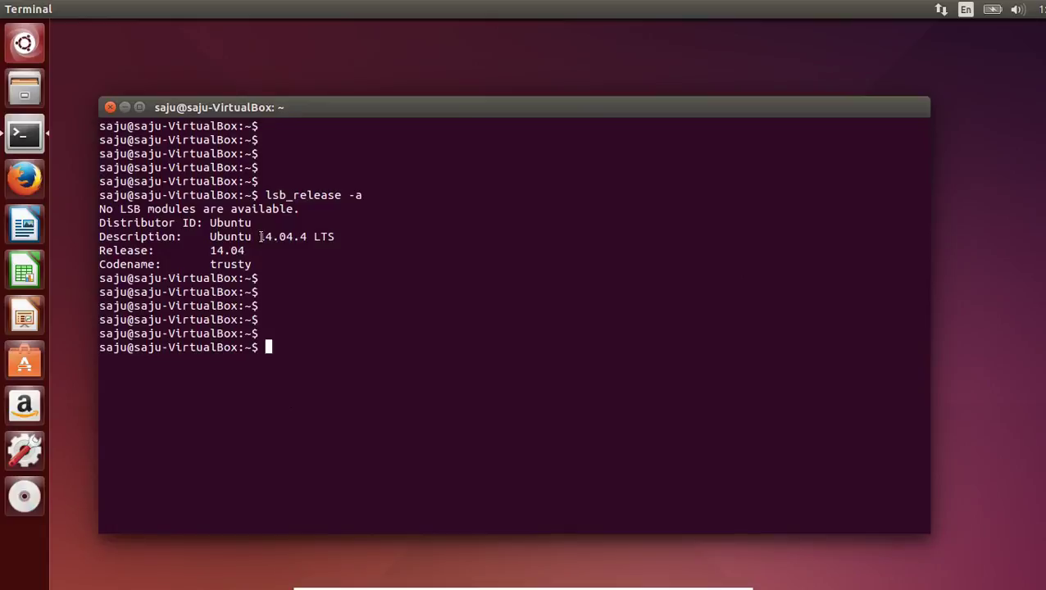
pyautogui.moveTo(260, 236); pyautogui.dragTo(337, 237)
pyautogui.click(373, 293)
pyautogui.press('Return')
pyautogui.press('Return')
pyautogui.press('Return')
pyautogui.press('Return')
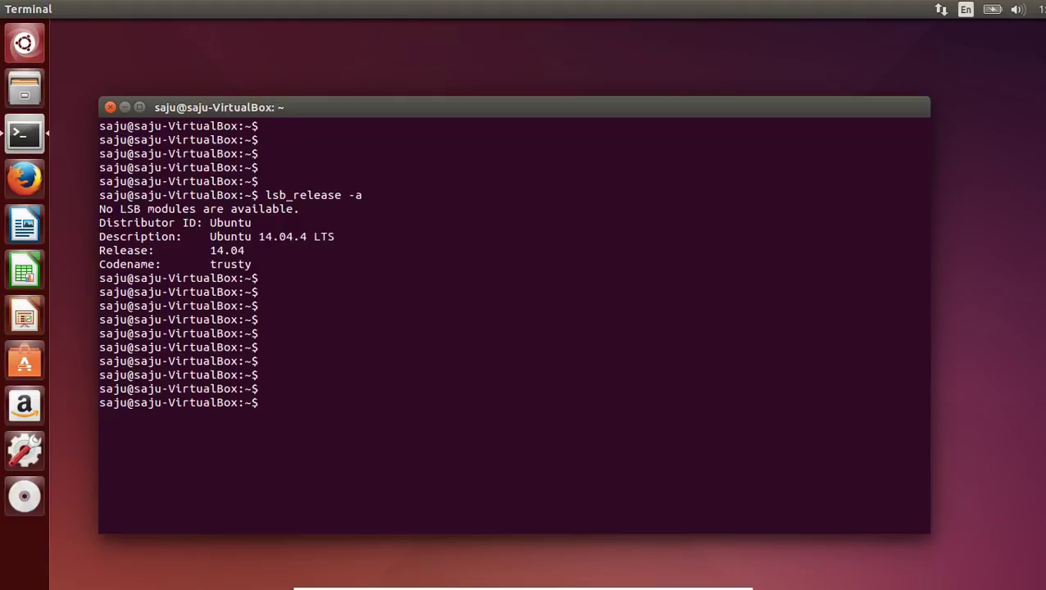
# - Run sudo update-manager -d and enter the administrator password to start checking for updates
pyautogui.write('sudo upat')
pyautogui.press('BackSpace')
pyautogui.press('BackSpace')
pyautogui.write('date-m')
pyautogui.press('Tab')
pyautogui.write('0')
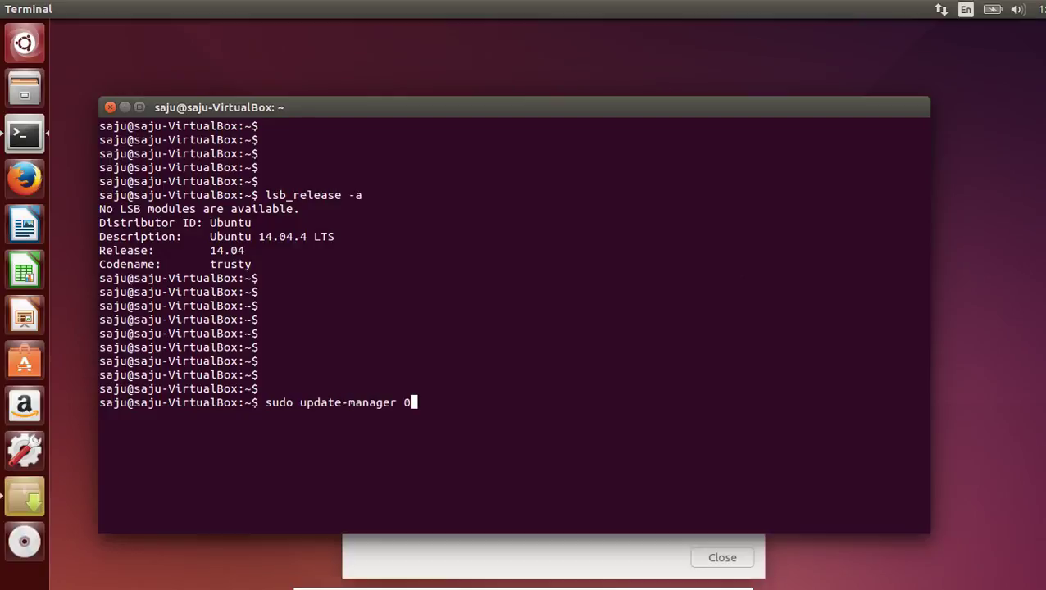
pyautogui.press('BackSpace')
pyautogui.write('-d')
pyautogui.hotkey('ctrl', 'r')
pyautogui.press('Return')
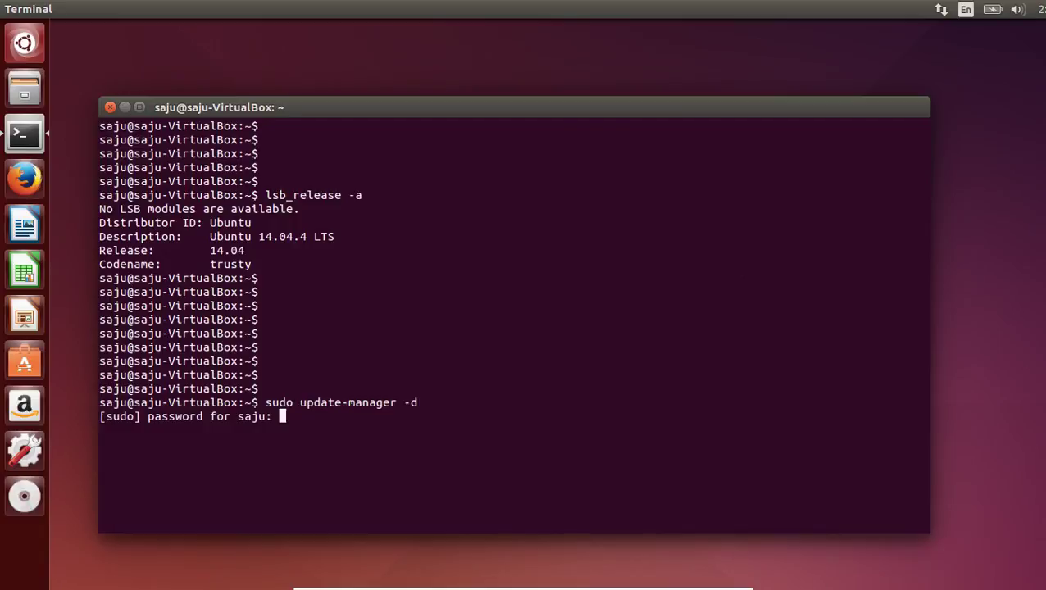
pyautogui.press('Return')
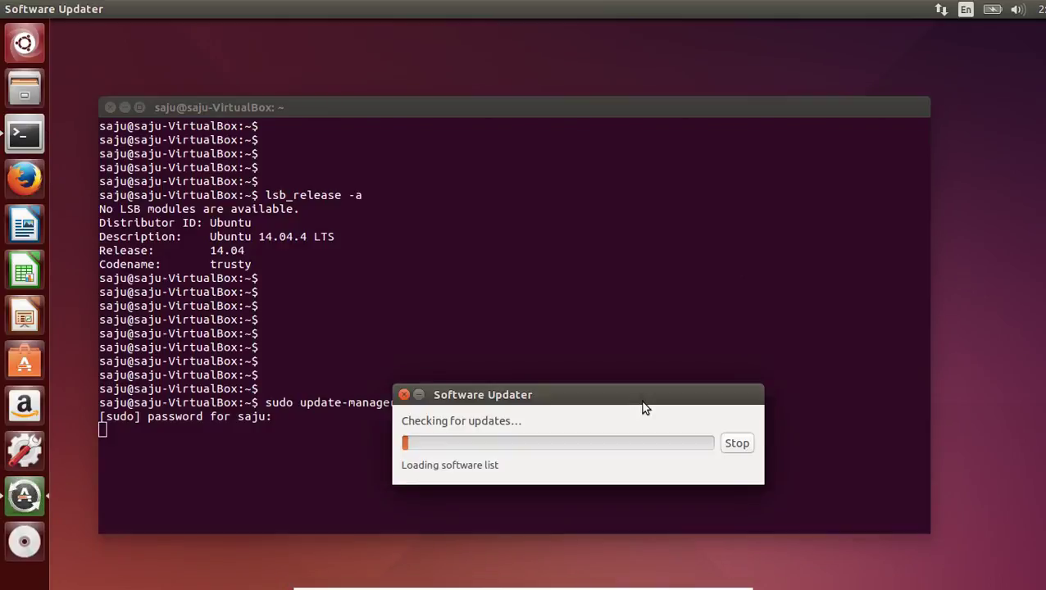
# - Accept the Ubuntu 16.04 LTS upgrade offer and reposition the Xenial Xerus release notes window
pyautogui.moveTo(642, 404); pyautogui.dragTo(609, 290)
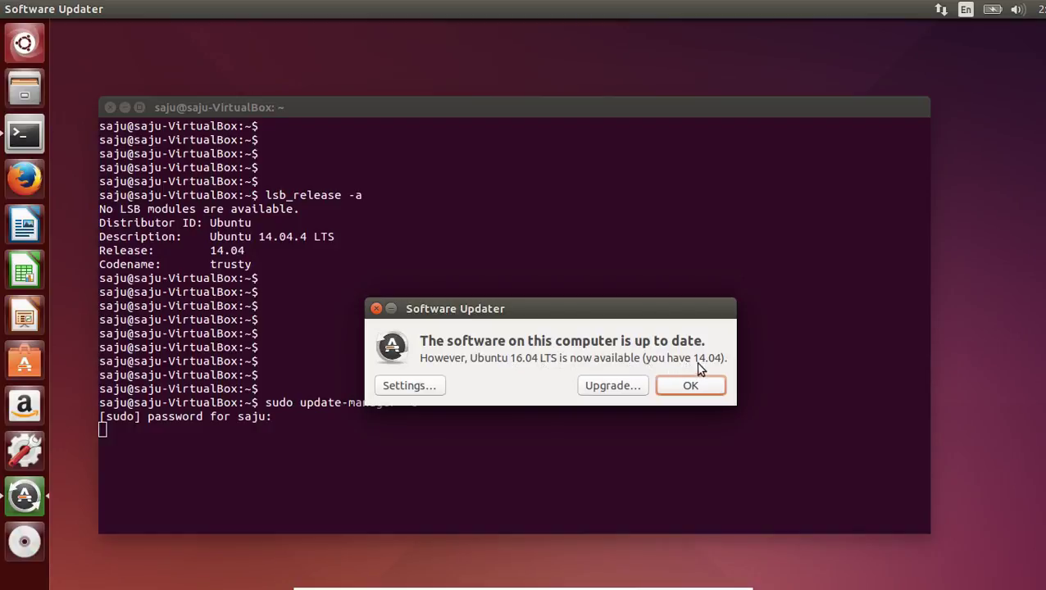
pyautogui.click(610, 390)
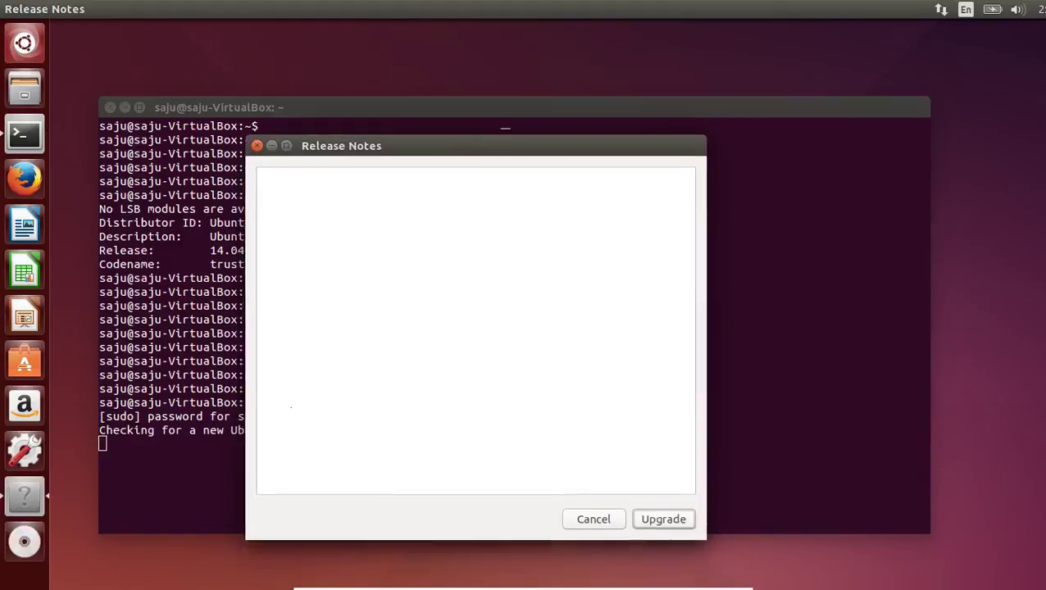
pyautogui.moveTo(495, 145); pyautogui.dragTo(393, 99)
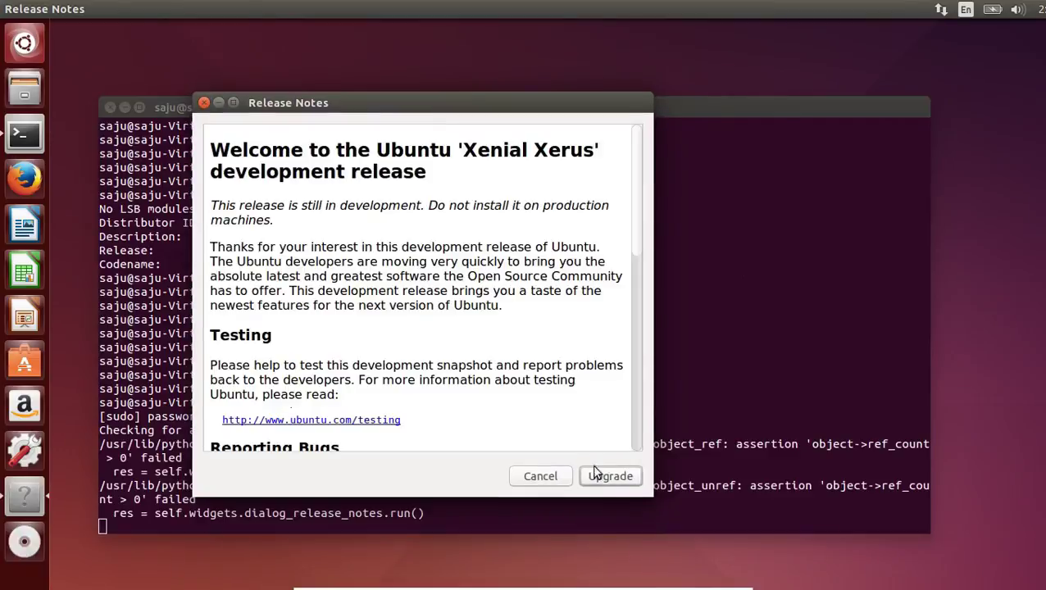
# - Continue past the release notes and move the Distribution Upgrade window showing the 954 M summary
pyautogui.click(598, 481)
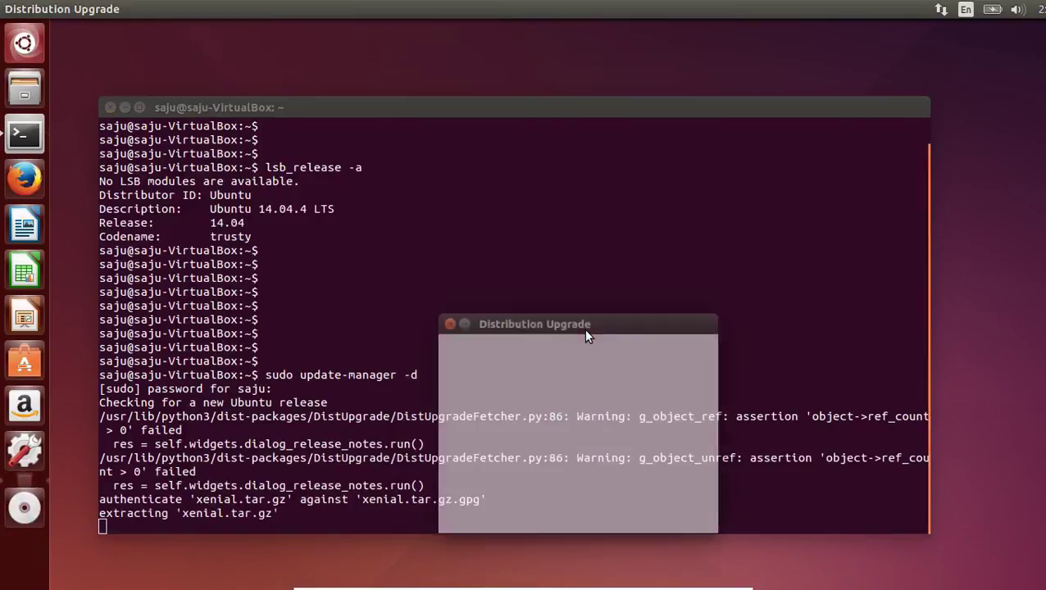
pyautogui.moveTo(589, 325); pyautogui.dragTo(479, 211)
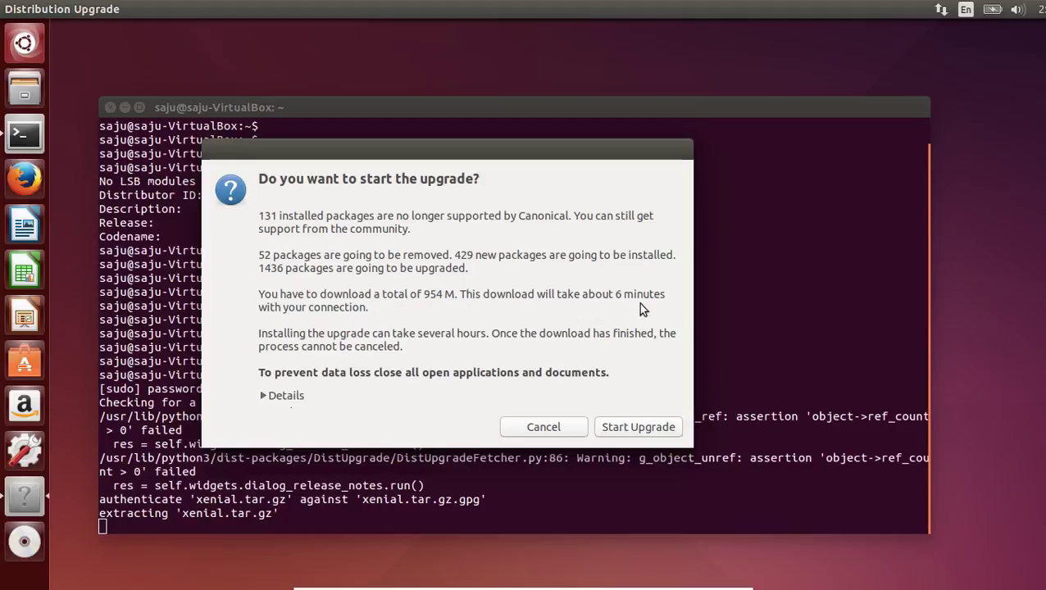
# - Start the upgrade to Ubuntu 16.04 and move the progress window aside until it completes
pyautogui.click(661, 309)
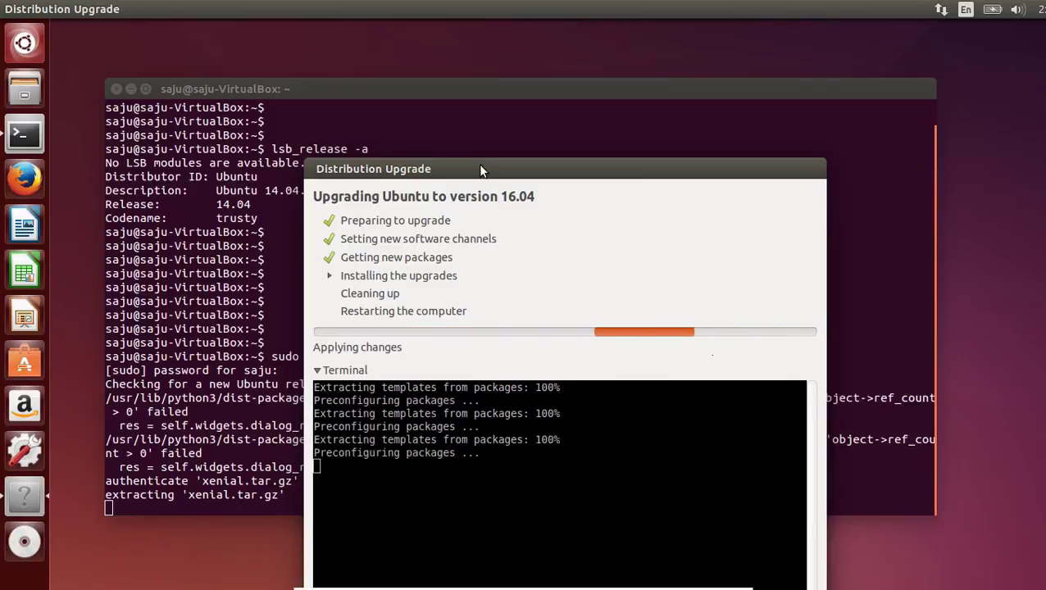
pyautogui.moveTo(483, 177); pyautogui.dragTo(339, 29)
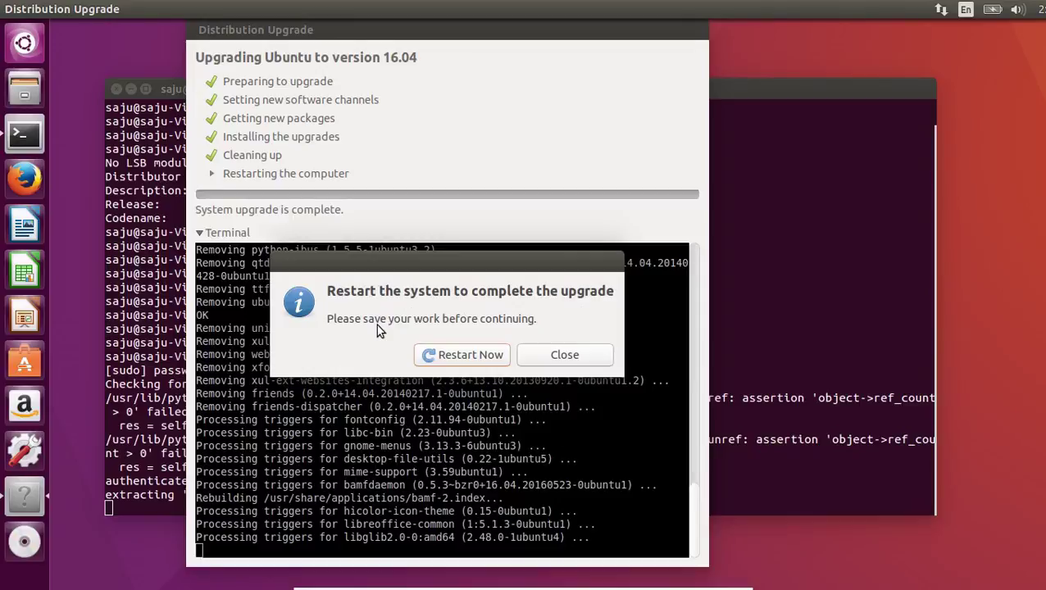
# - Restart the system now to finish the upgrade to Ubuntu 16.04 LTS
pyautogui.click(473, 356)
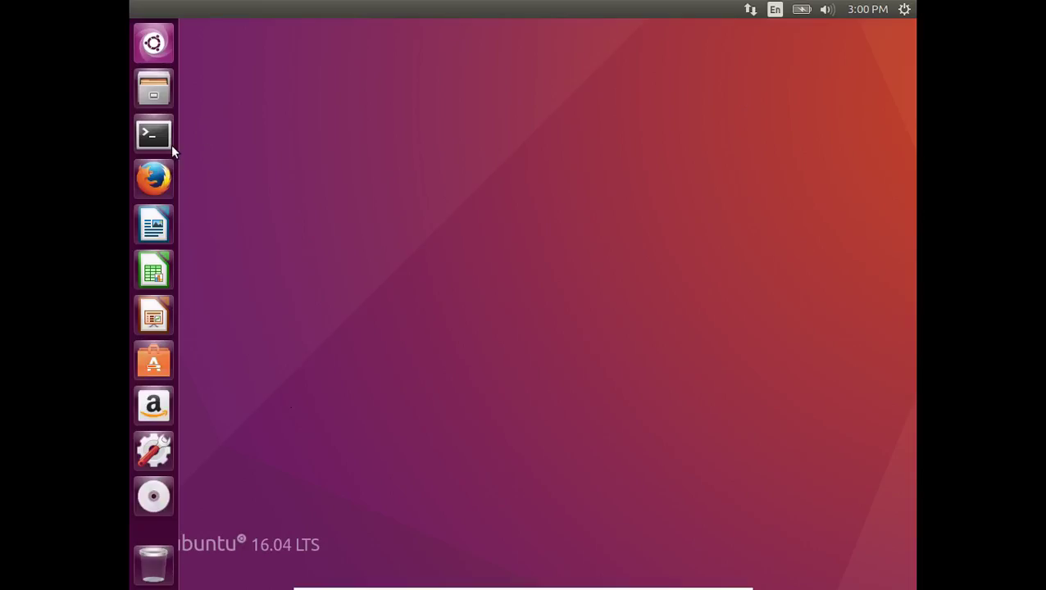
# - Open a terminal and run lsb_release -a, which reports Ubuntu 16.04 LTS xenial
pyautogui.click(155, 137)
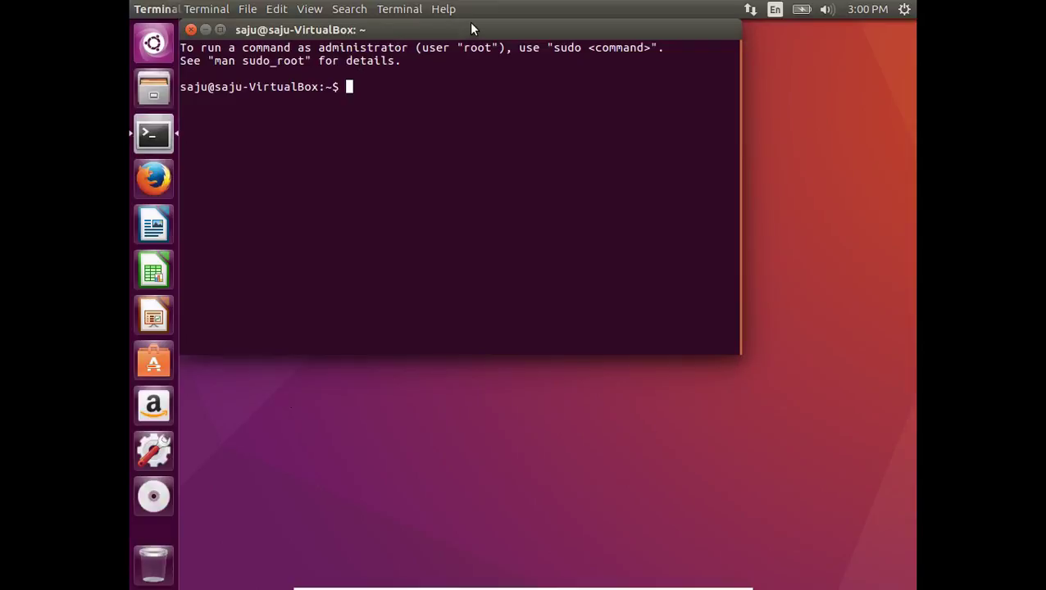
pyautogui.moveTo(471, 29); pyautogui.dragTo(538, 120)
pyautogui.press('Return')
pyautogui.press('Return')
pyautogui.press('Return')
pyautogui.press('Return')
pyautogui.press('Return')
pyautogui.press('Return')
pyautogui.press('Return')
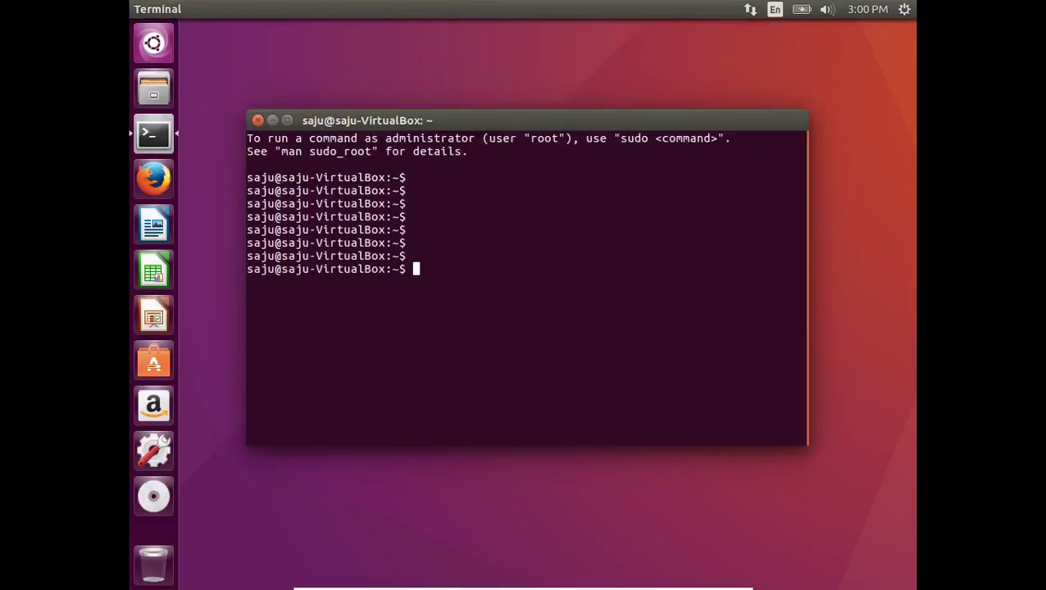
pyautogui.write('lsb_release -a')
pyautogui.press('Return')
pyautogui.press('Return')
pyautogui.press('Return')
pyautogui.press('Return')
pyautogui.press('Return')
pyautogui.press('Return')
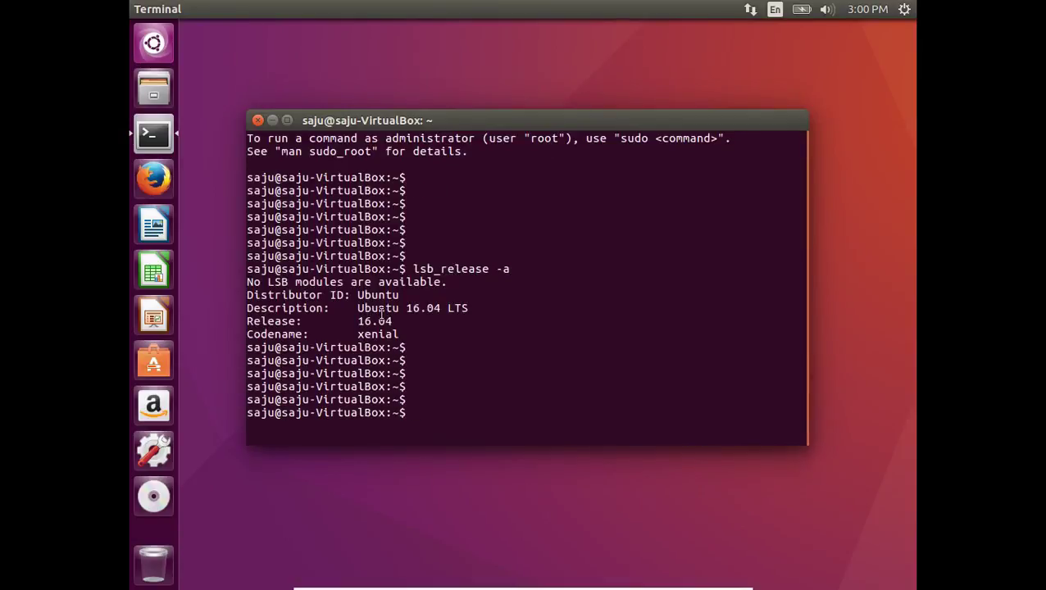
# - Highlight the 16.04 LTS description, then run uname -a showing kernel 4.4.0-22-generic
pyautogui.moveTo(471, 307); pyautogui.dragTo(357, 308)
pyautogui.press('Return')
pyautogui.press('Return')
pyautogui.press('Return')
pyautogui.press('Return')
pyautogui.press('Return')
pyautogui.write('uname -a')
pyautogui.press('Return')
pyautogui.press('Return')
pyautogui.press('Return')
pyautogui.press('Return')
pyautogui.press('Return')
pyautogui.press('Return')
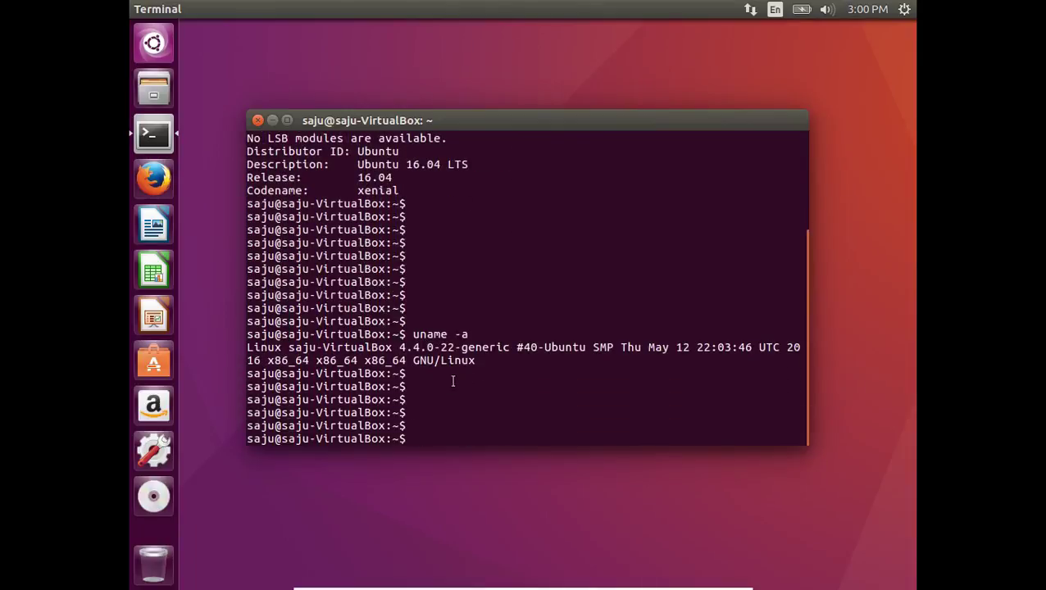